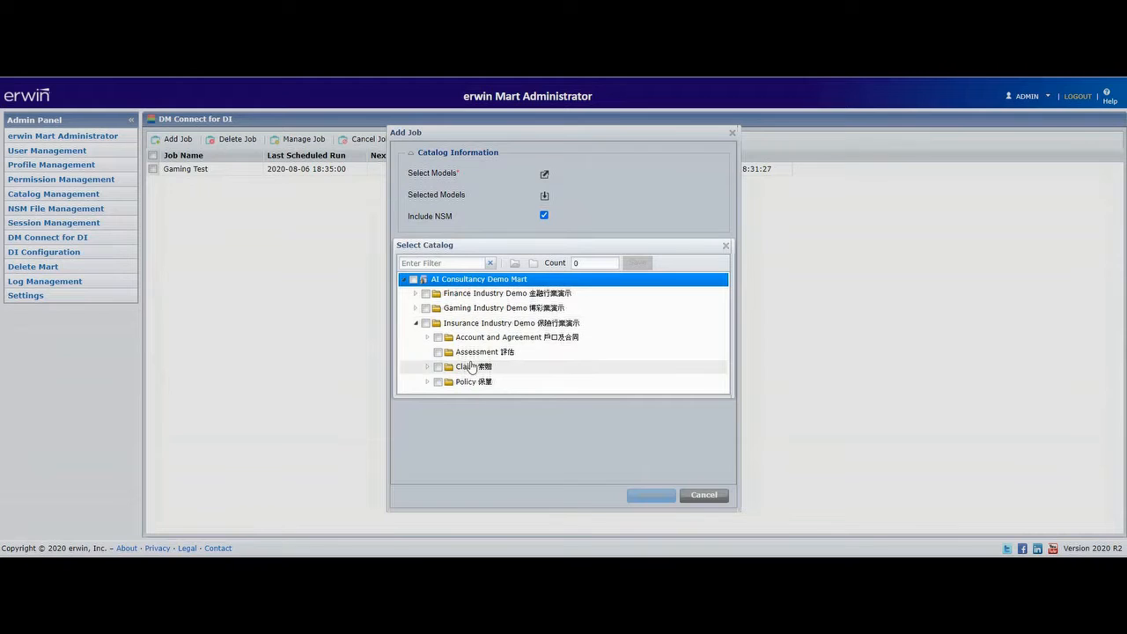
Select the Claim Domain Dev folder under Insurance Industry Demo > Claim as the job's model catalog and save the selection.
{"action": "left_click", "coordinate": [428, 366]}
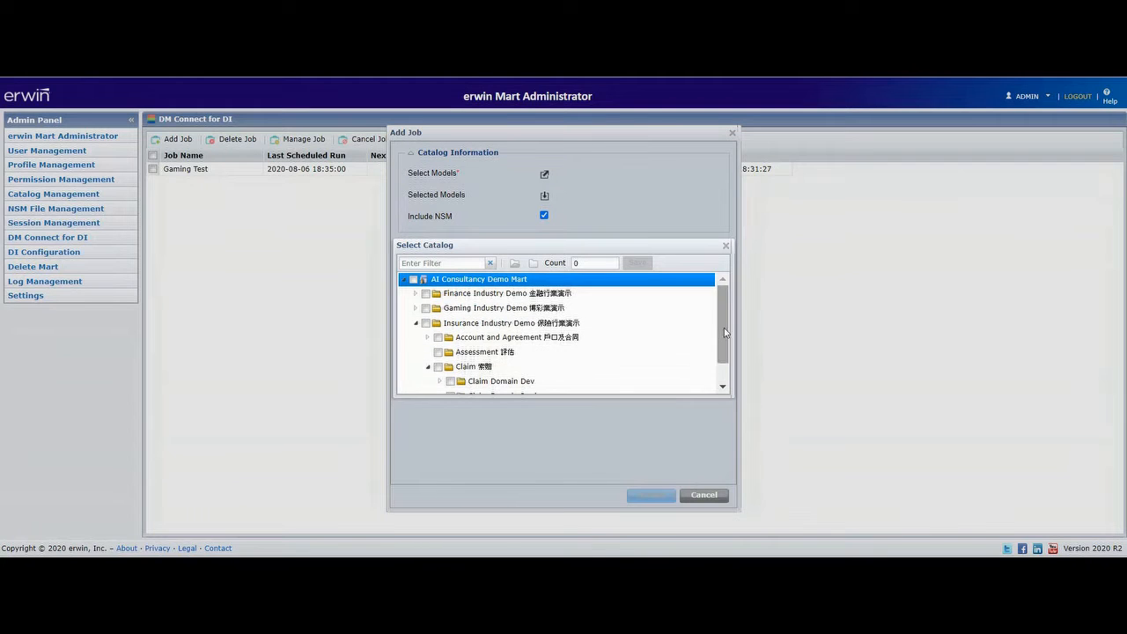
{"action": "scroll", "coordinate": [616, 356], "scroll_direction": "down", "scroll_amount": 1}
{"action": "left_click", "coordinate": [452, 354]}
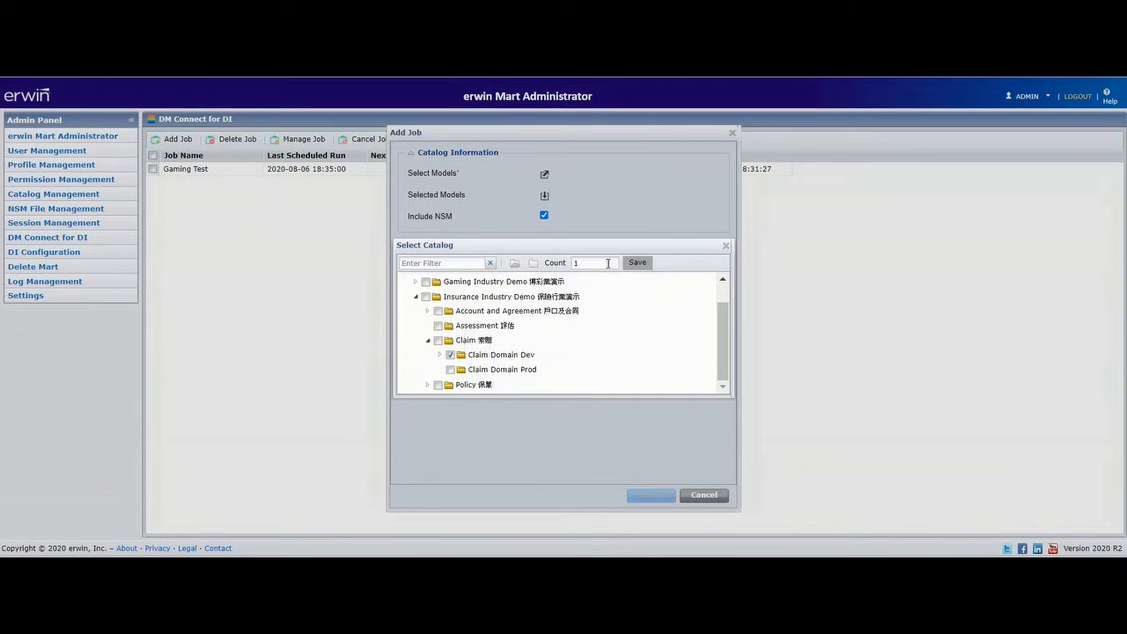
{"action": "left_click", "coordinate": [638, 263]}
Set the job's system name to Insurance Ind Demo and its environment name to %MOdel.
{"action": "left_click", "coordinate": [570, 264]}
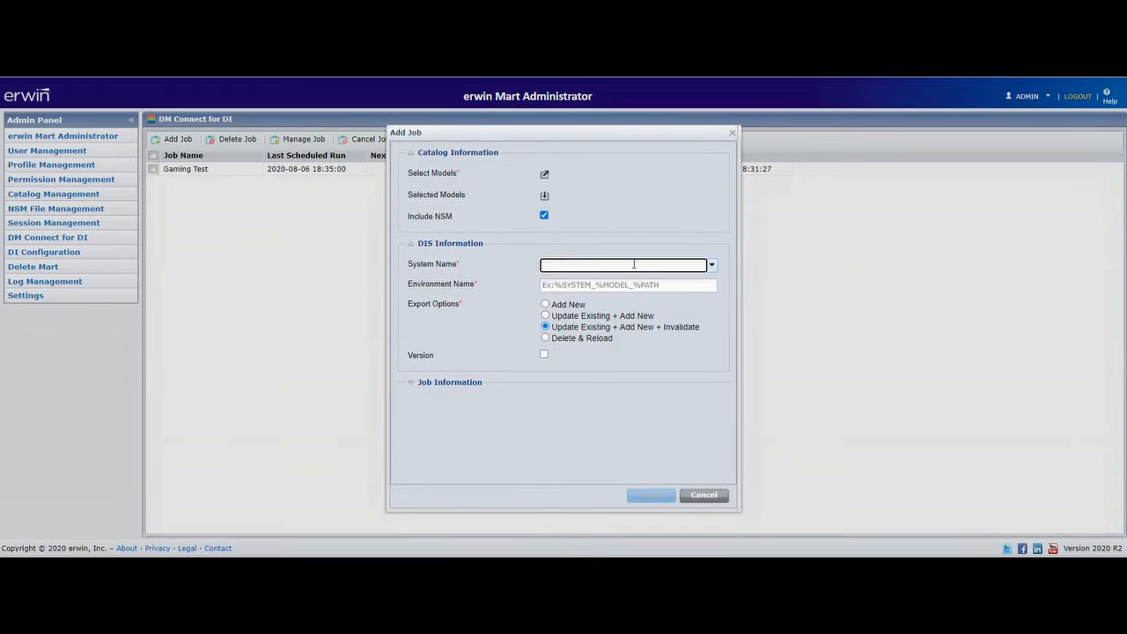
{"action": "left_click", "coordinate": [711, 265]}
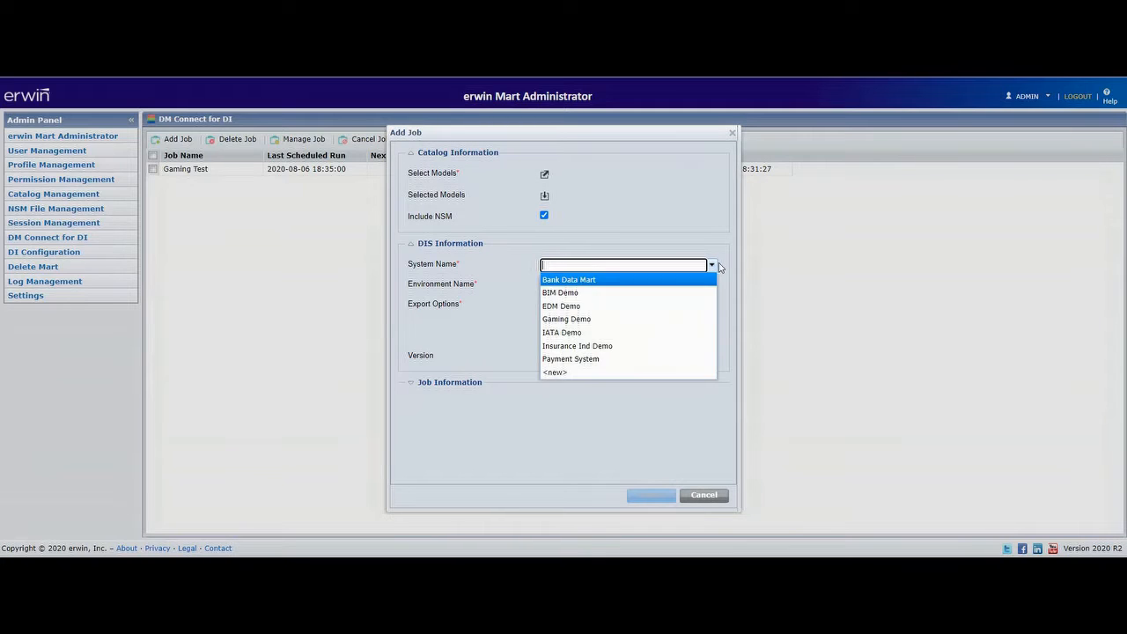
{"action": "left_click", "coordinate": [614, 349]}
{"action": "left_click", "coordinate": [630, 285]}
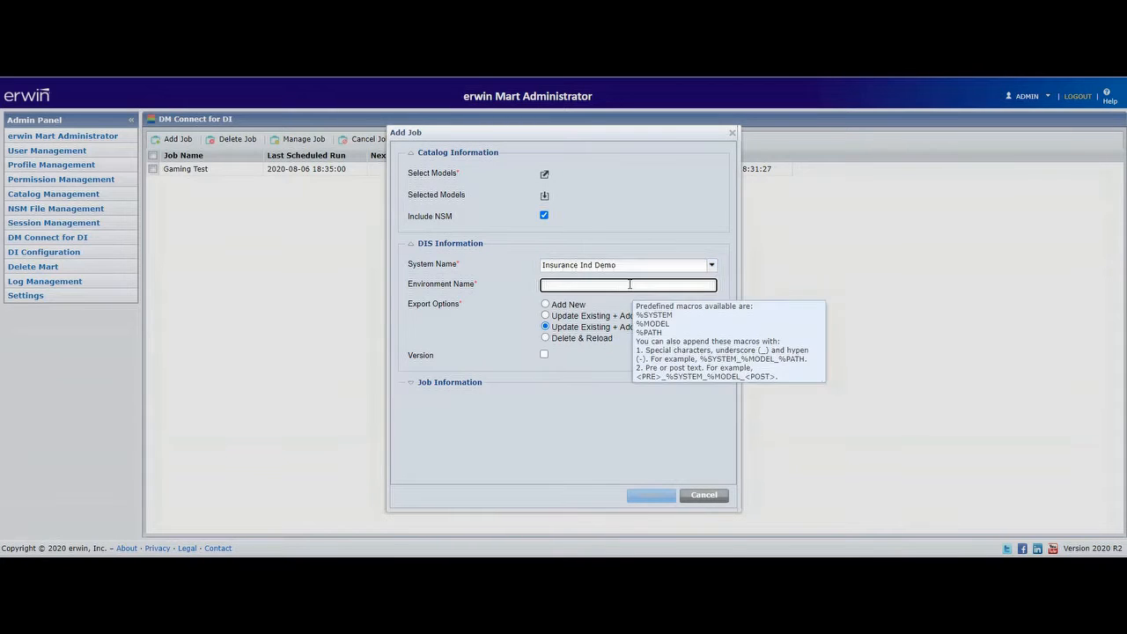
{"action": "type", "text": "%MOdel"}
Fill in the job information with the job name INsurance and a scheduled date, then submit the job.
{"action": "left_click", "coordinate": [420, 395]}
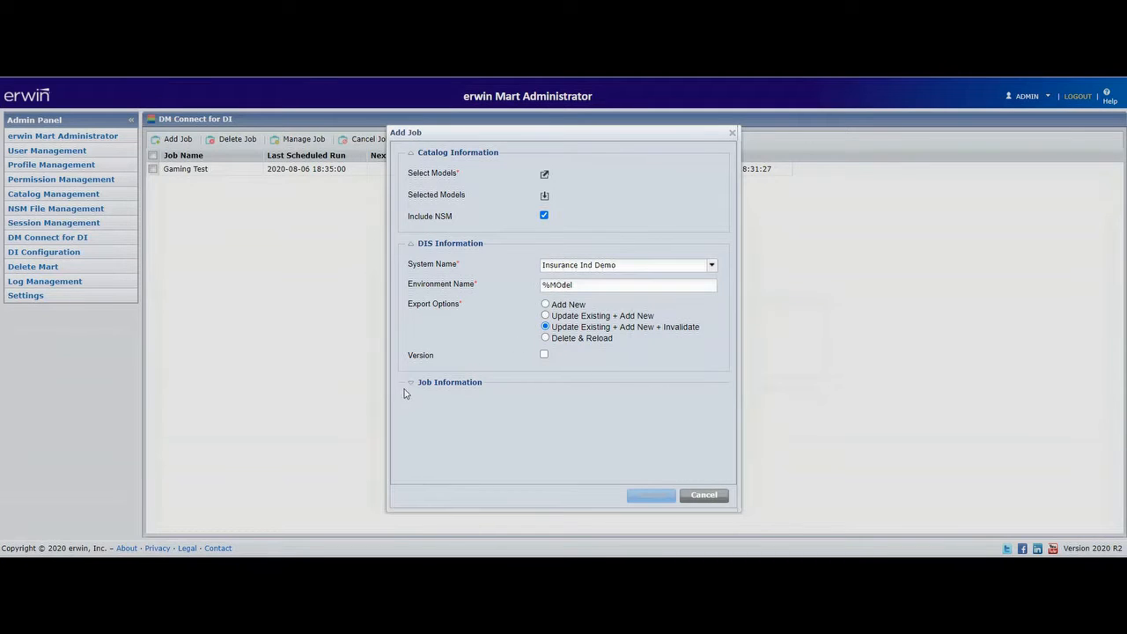
{"action": "left_click", "coordinate": [411, 383]}
{"action": "left_click", "coordinate": [606, 287]}
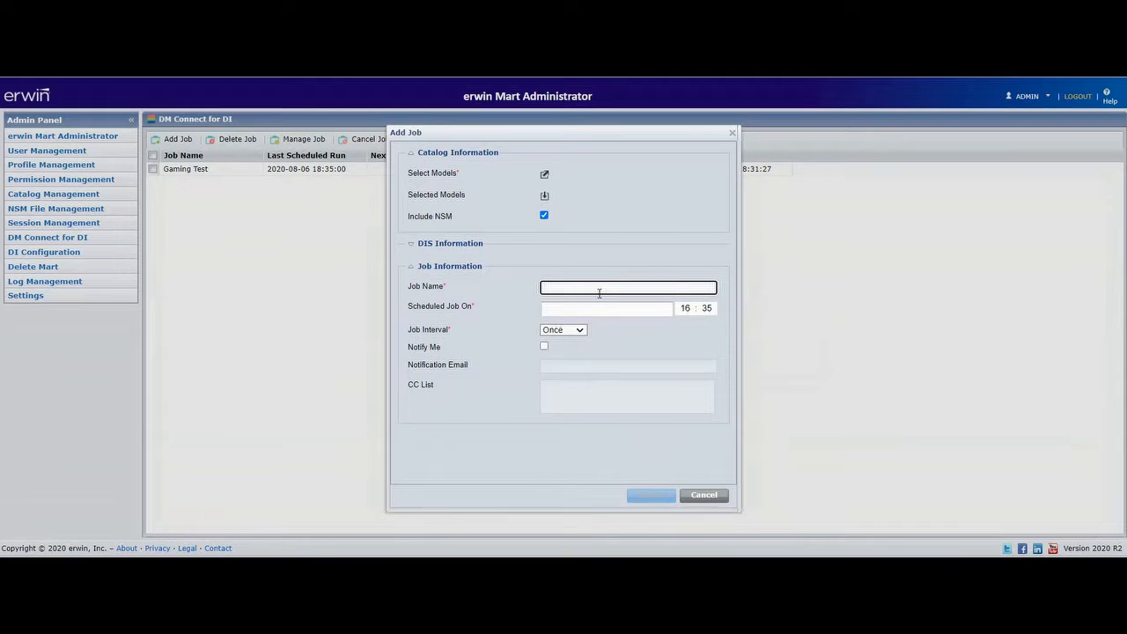
{"action": "type", "text": "INsurance"}
{"action": "left_click", "coordinate": [606, 309]}
{"action": "left_click", "coordinate": [638, 380]}
{"action": "left_click", "coordinate": [650, 495]}
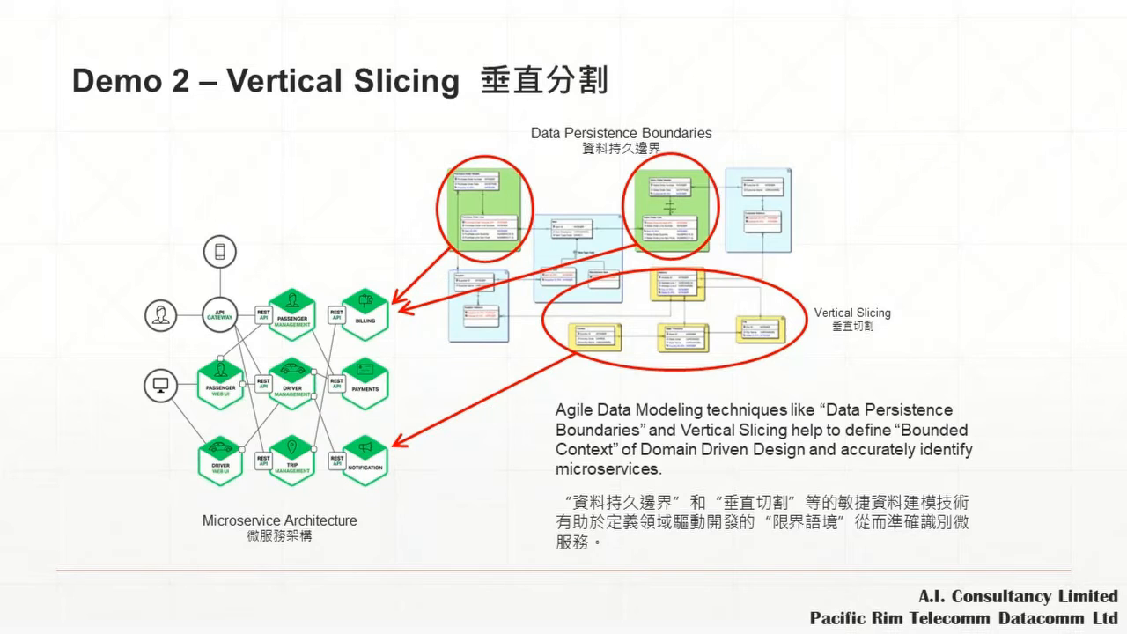
{"action": "key", "text": "Right"}
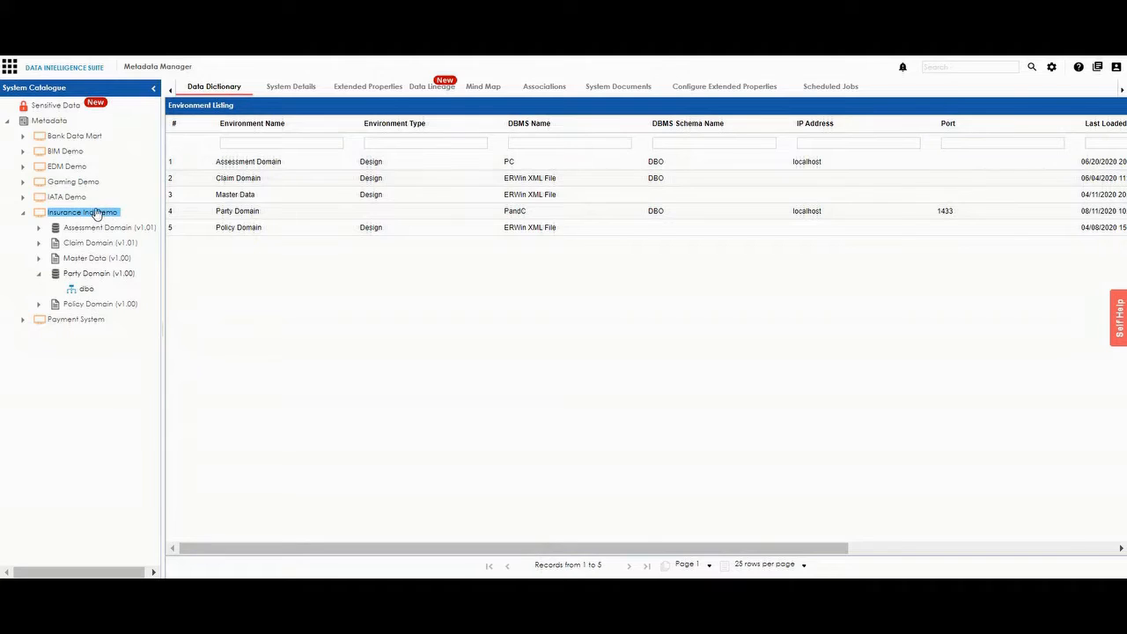
Review the configuration details of the Party Domain environment under Insurance Ind Demo, then close them without changes.
{"action": "left_click", "coordinate": [94, 278]}
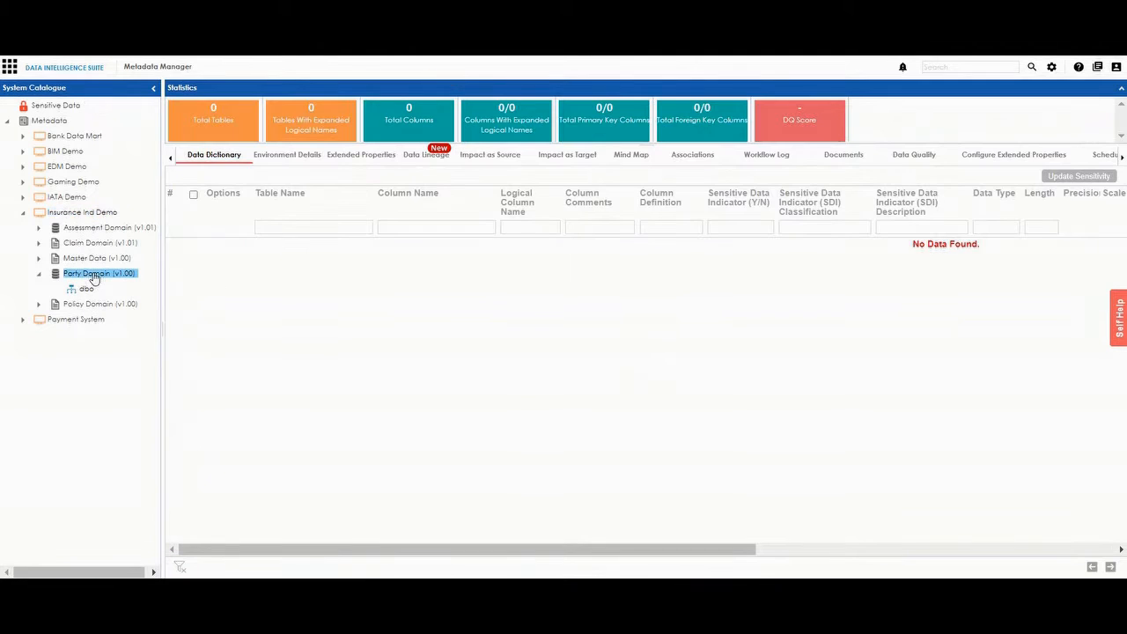
{"action": "right_click", "coordinate": [88, 274]}
{"action": "left_click", "coordinate": [184, 209]}
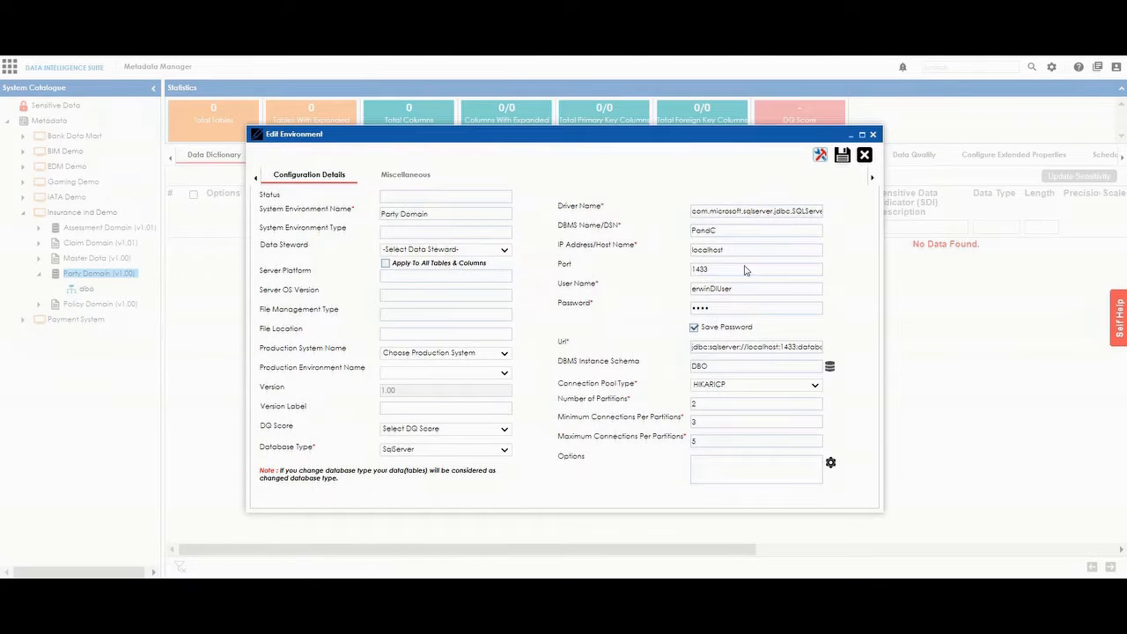
{"action": "left_click", "coordinate": [863, 155]}
Start a metadata scan of the Party Domain environment for tables in the DBO schema, using the Add New import option.
{"action": "right_click", "coordinate": [94, 274]}
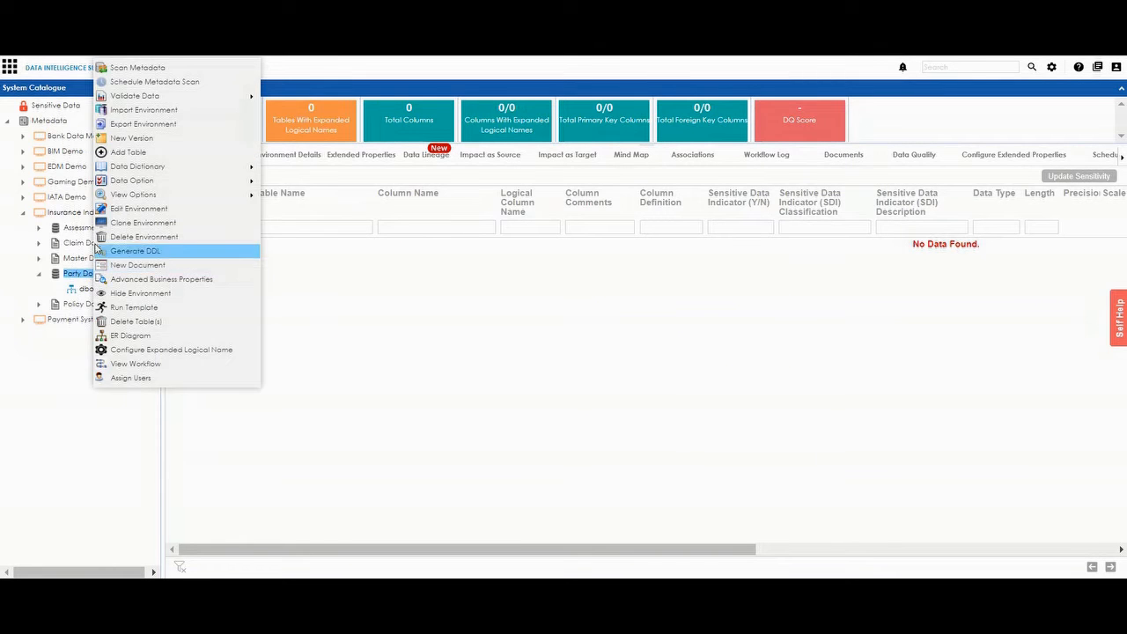
{"action": "left_click", "coordinate": [99, 67]}
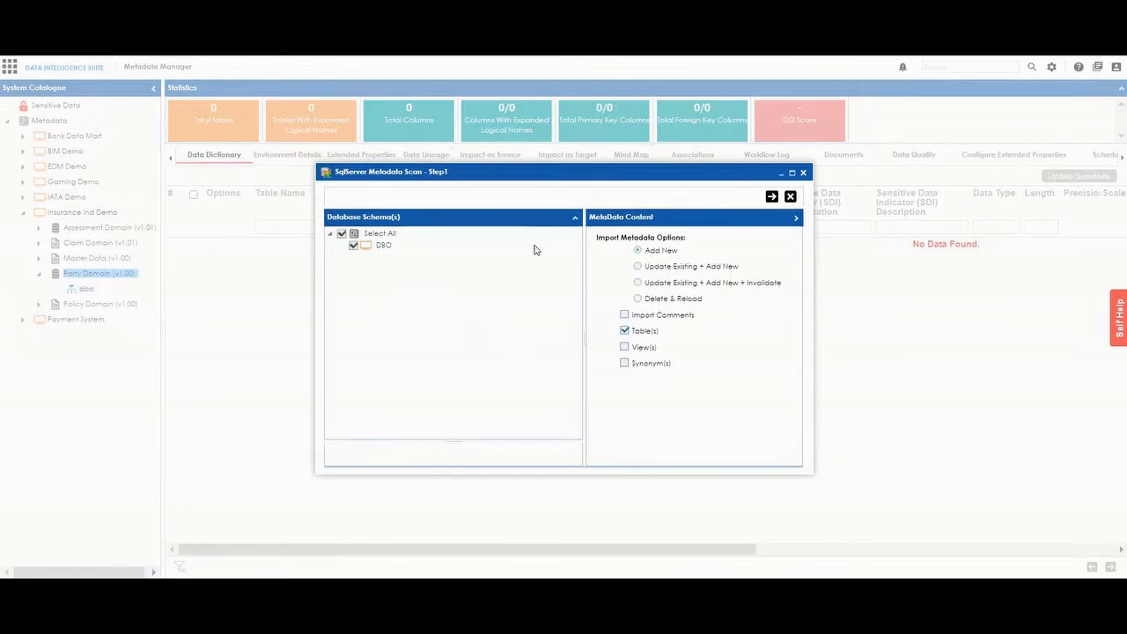
{"action": "left_click", "coordinate": [771, 196]}
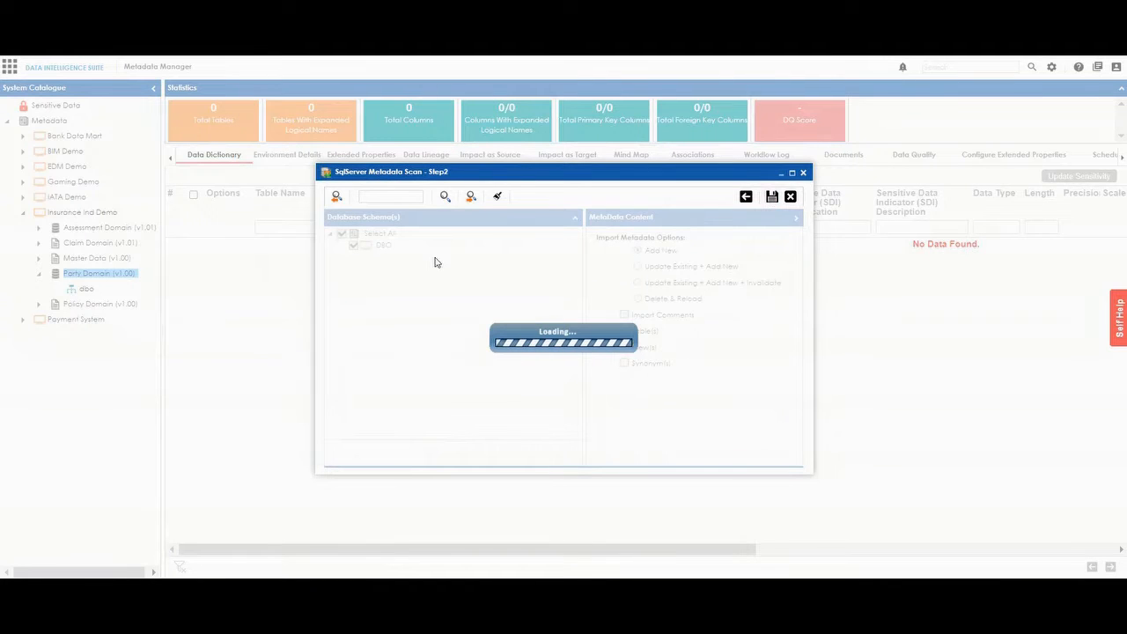
Expand the dbo schema's table groups up to 101 - 150 in the scan's table list.
{"action": "left_click", "coordinate": [342, 228]}
{"action": "left_click", "coordinate": [353, 241]}
{"action": "left_click", "coordinate": [365, 252]}
{"action": "scroll", "coordinate": [385, 284], "scroll_direction": "down", "scroll_amount": 10}
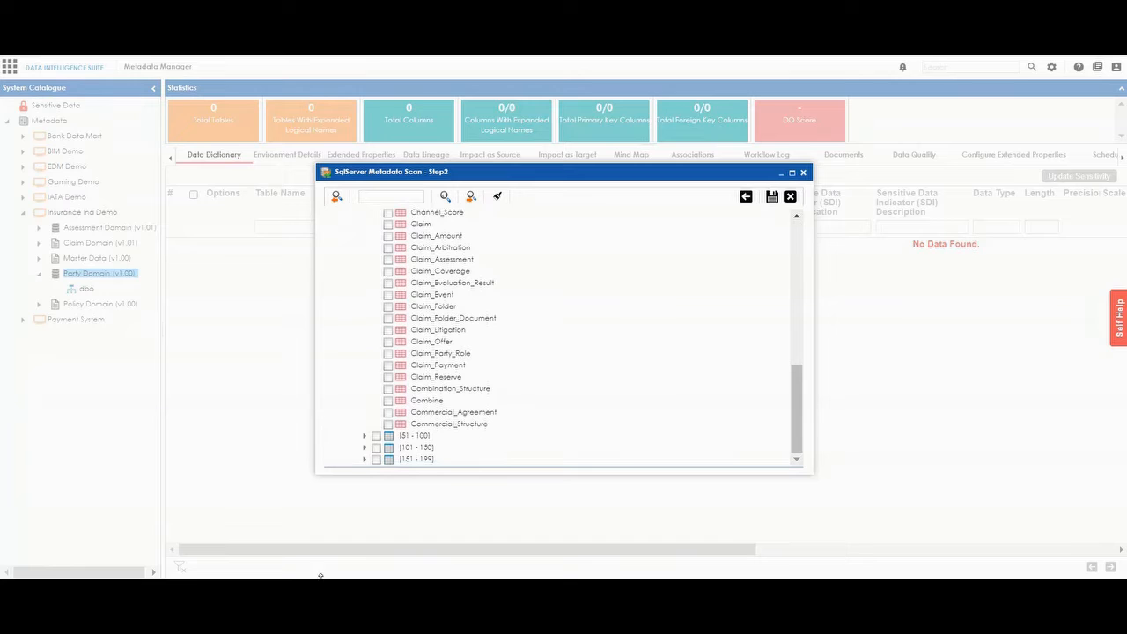
{"action": "left_click", "coordinate": [365, 435]}
{"action": "scroll", "coordinate": [380, 431], "scroll_direction": "down", "scroll_amount": 10}
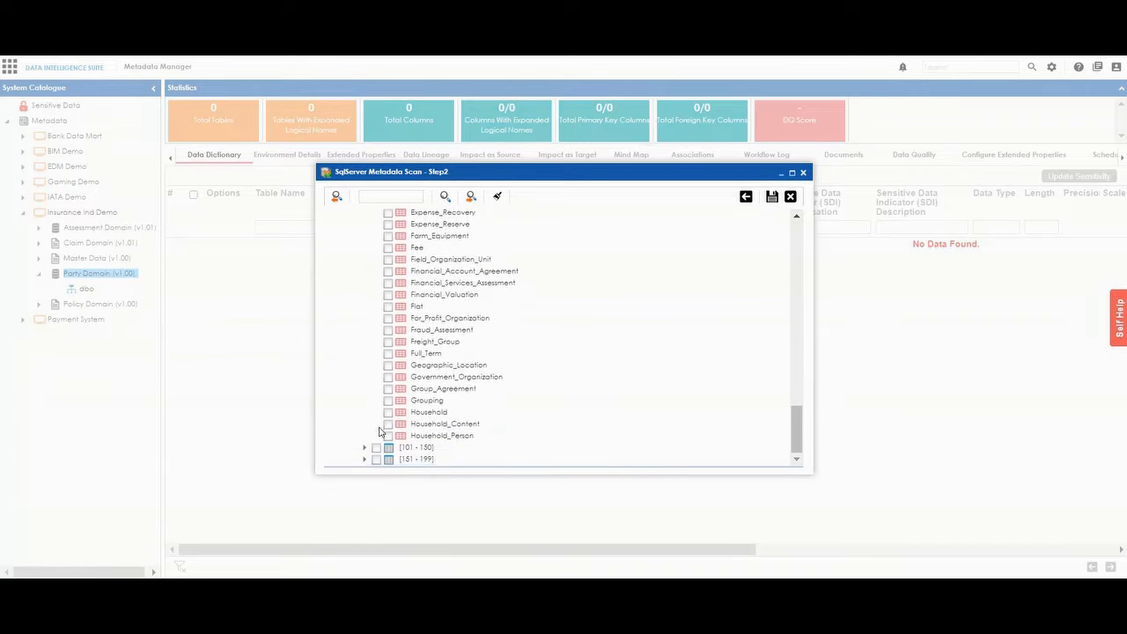
{"action": "left_click", "coordinate": [364, 448]}
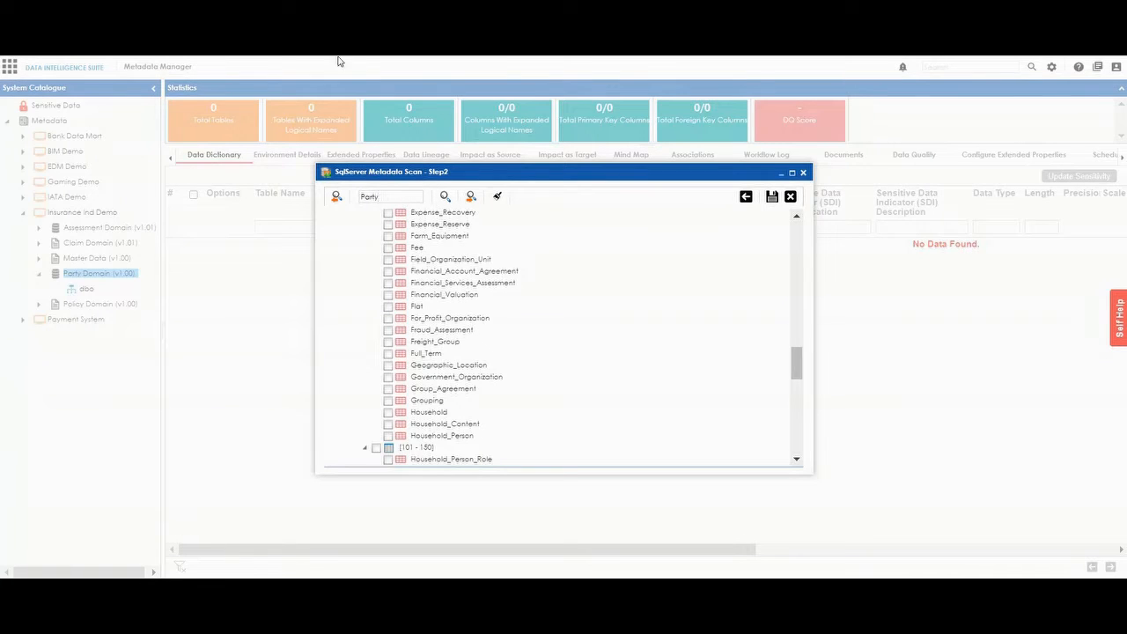
Find tables matching Party and include Account_Party_Role, Agreement_Party_Role, Arbitration_Party_Role and Assesment_Party_Role in the scan.
{"action": "left_click", "coordinate": [471, 195]}
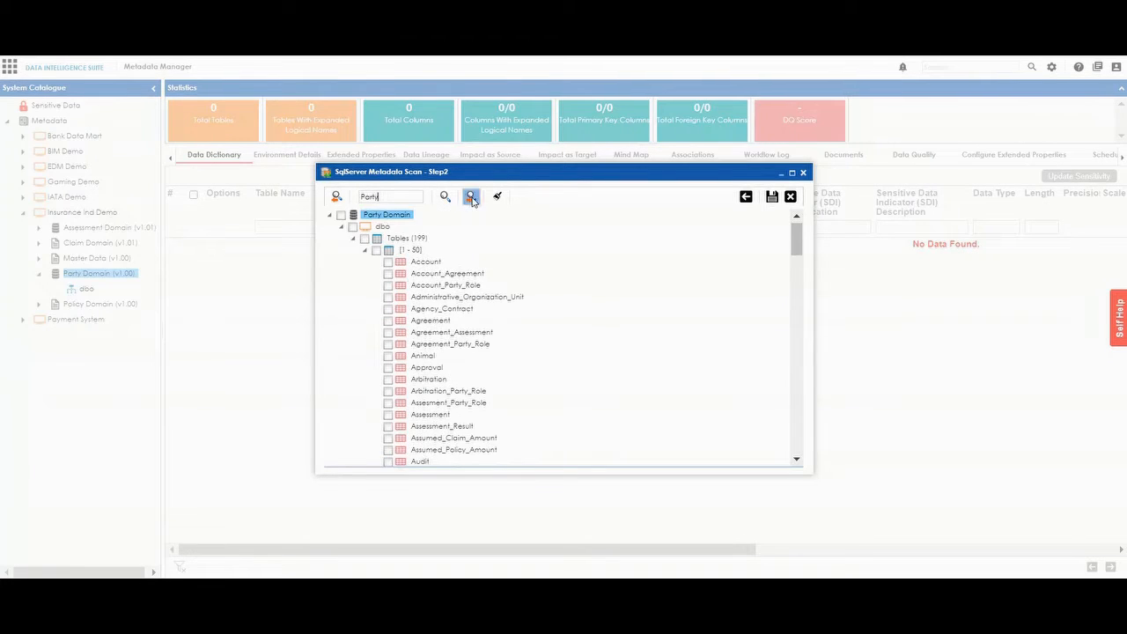
{"action": "left_click", "coordinate": [471, 197]}
{"action": "left_click", "coordinate": [388, 285]}
{"action": "left_click", "coordinate": [471, 198]}
{"action": "left_click", "coordinate": [389, 345]}
{"action": "left_click", "coordinate": [471, 195]}
{"action": "left_click", "coordinate": [388, 391]}
{"action": "left_click", "coordinate": [471, 196]}
{"action": "left_click", "coordinate": [388, 403]}
Include the remaining party-related tables from Claim_Party_Role through Person_Profession, run the scan, and show the imported dbo tables.
{"action": "left_click", "coordinate": [470, 199]}
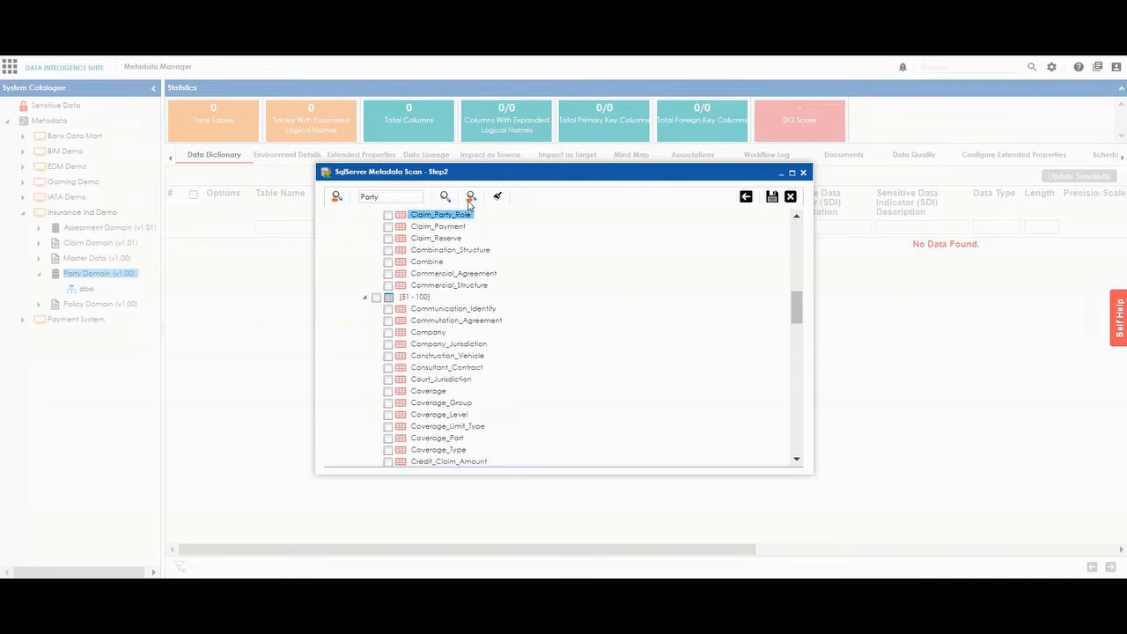
{"action": "left_click", "coordinate": [388, 215]}
{"action": "left_click", "coordinate": [471, 199]}
{"action": "left_click", "coordinate": [388, 214]}
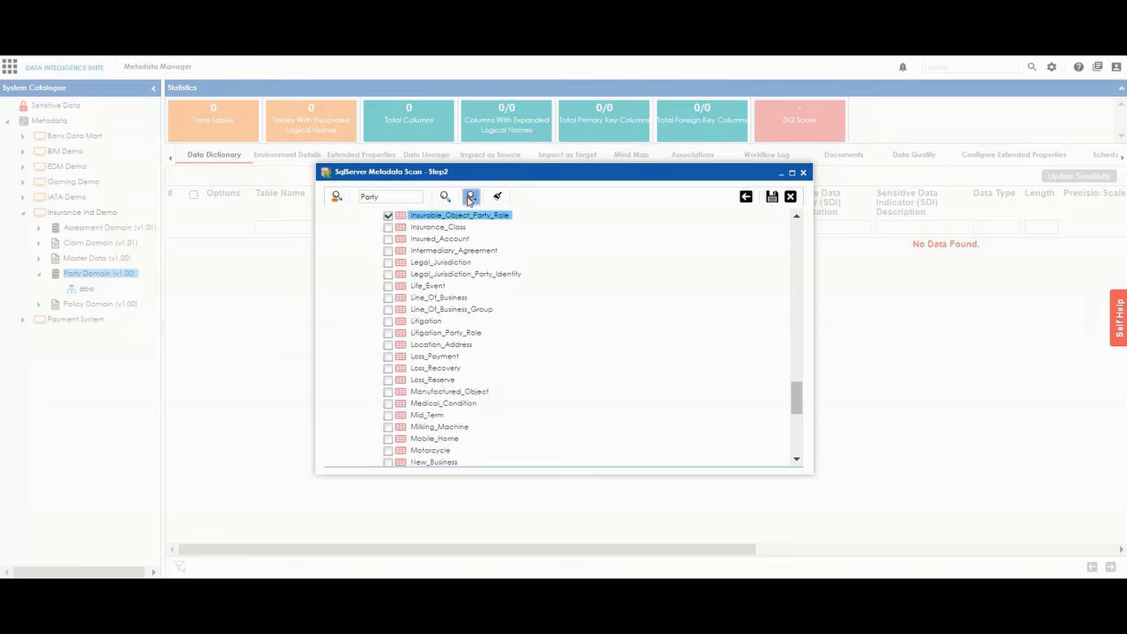
{"action": "left_click", "coordinate": [471, 199]}
{"action": "left_click", "coordinate": [389, 274]}
{"action": "left_click", "coordinate": [473, 199]}
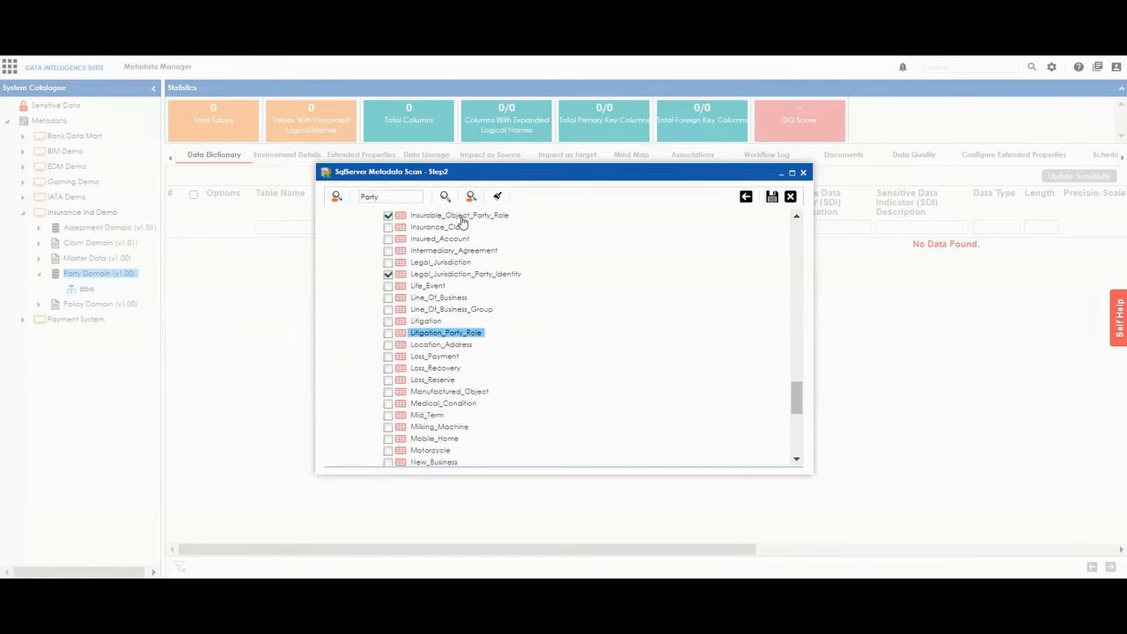
{"action": "left_click", "coordinate": [471, 199]}
{"action": "left_click", "coordinate": [770, 199]}
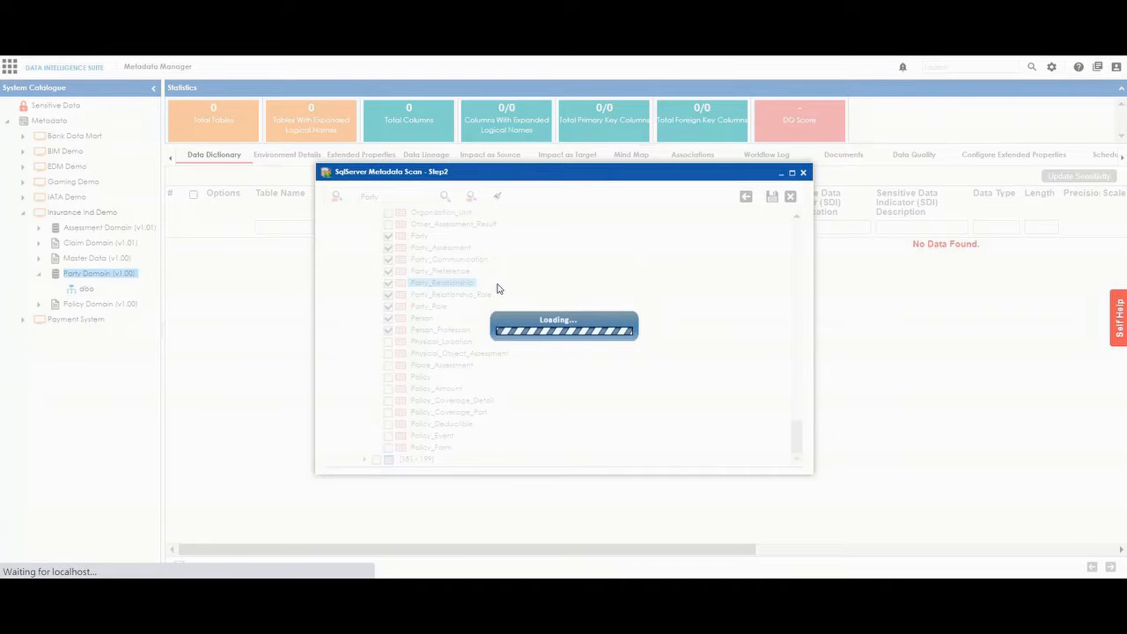
{"action": "left_click", "coordinate": [72, 290]}
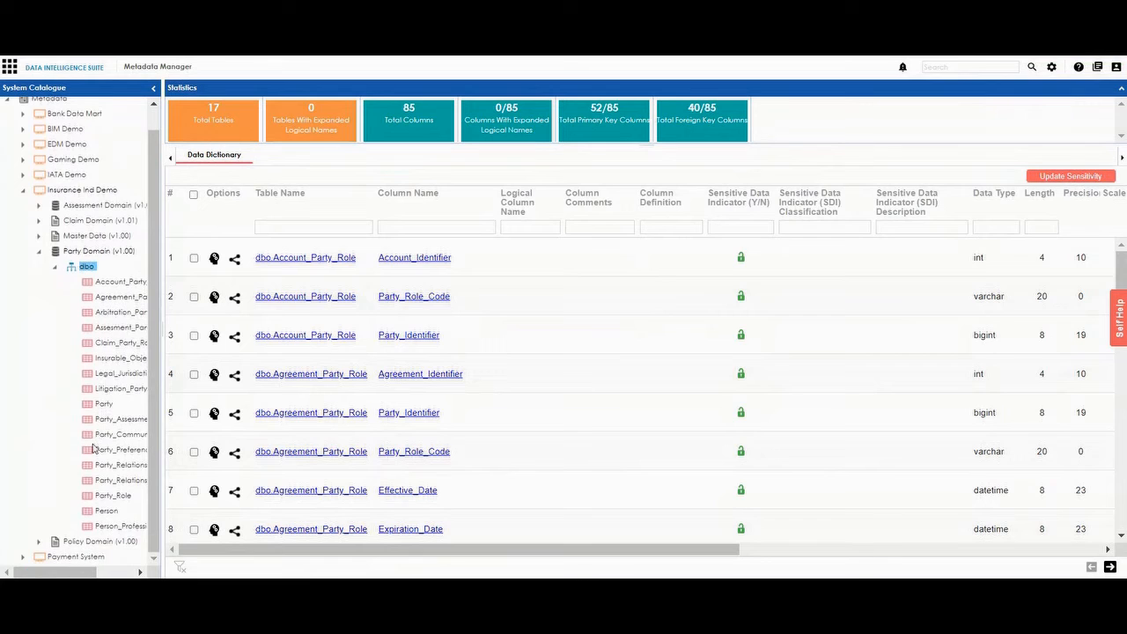
Assign the user with the ID Data Architect to the Party Domain environment and save the assignment.
{"action": "left_click", "coordinate": [92, 252]}
{"action": "right_click", "coordinate": [92, 252]}
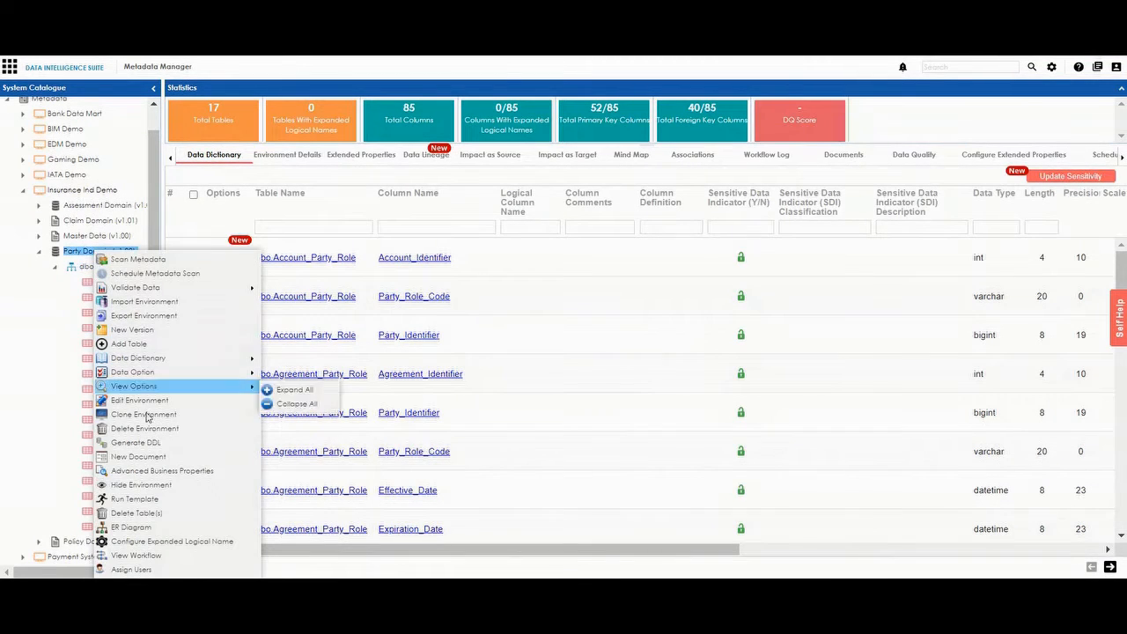
{"action": "left_click", "coordinate": [198, 570]}
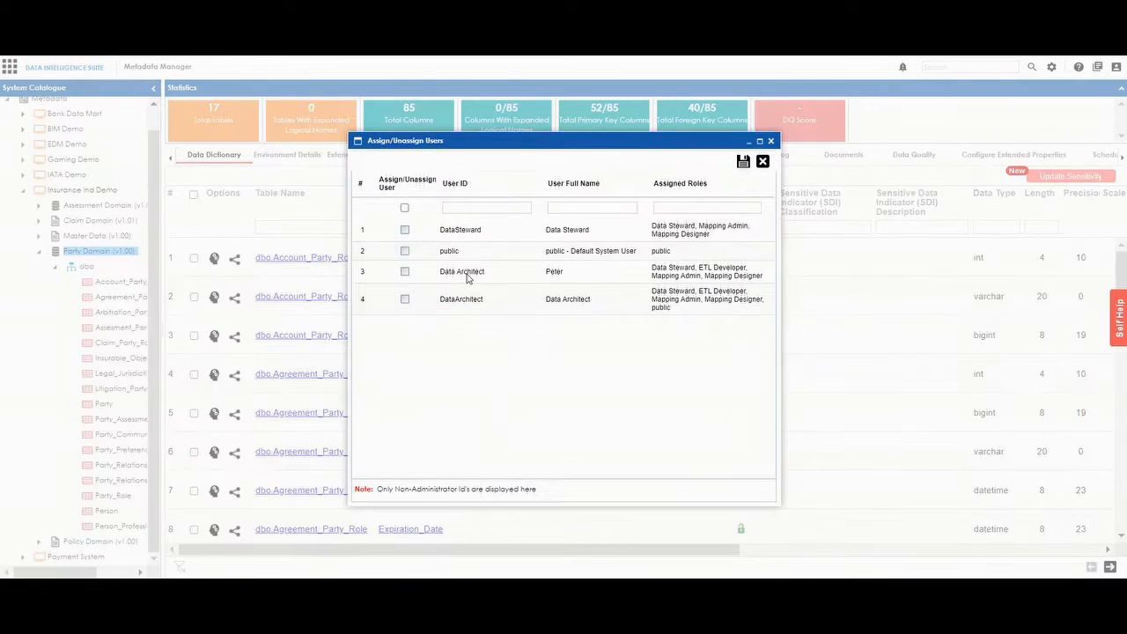
{"action": "left_click", "coordinate": [404, 272]}
{"action": "left_click", "coordinate": [716, 270]}
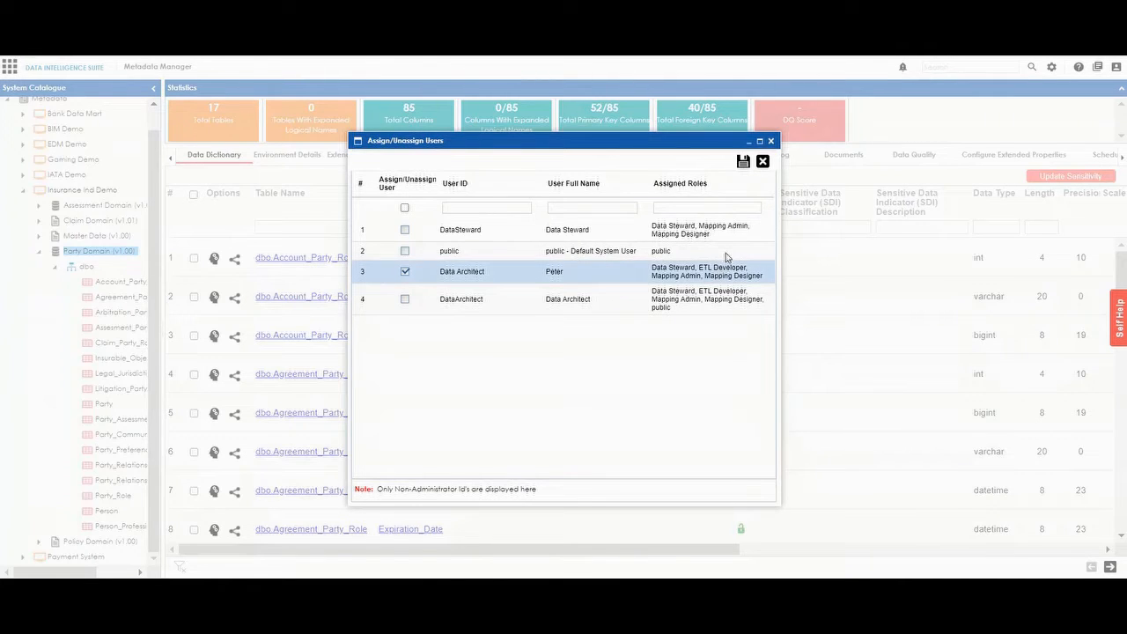
{"action": "left_click", "coordinate": [743, 162]}
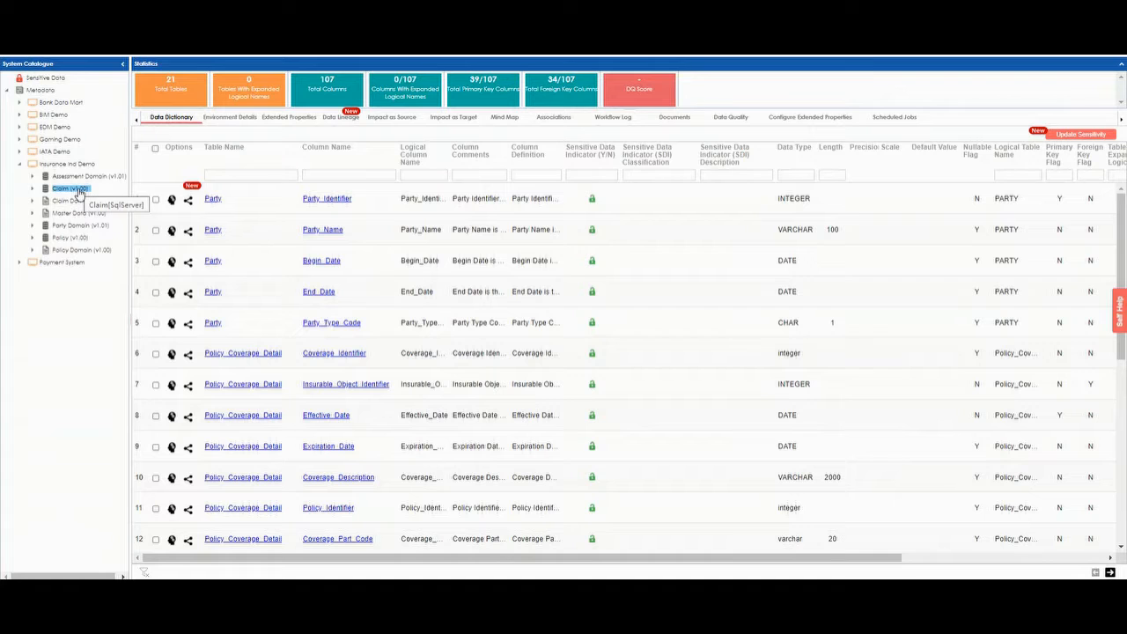
Generate the DDL for the Claim (v1.00) environment with Sql Server as the target database.
{"action": "right_click", "coordinate": [79, 192]}
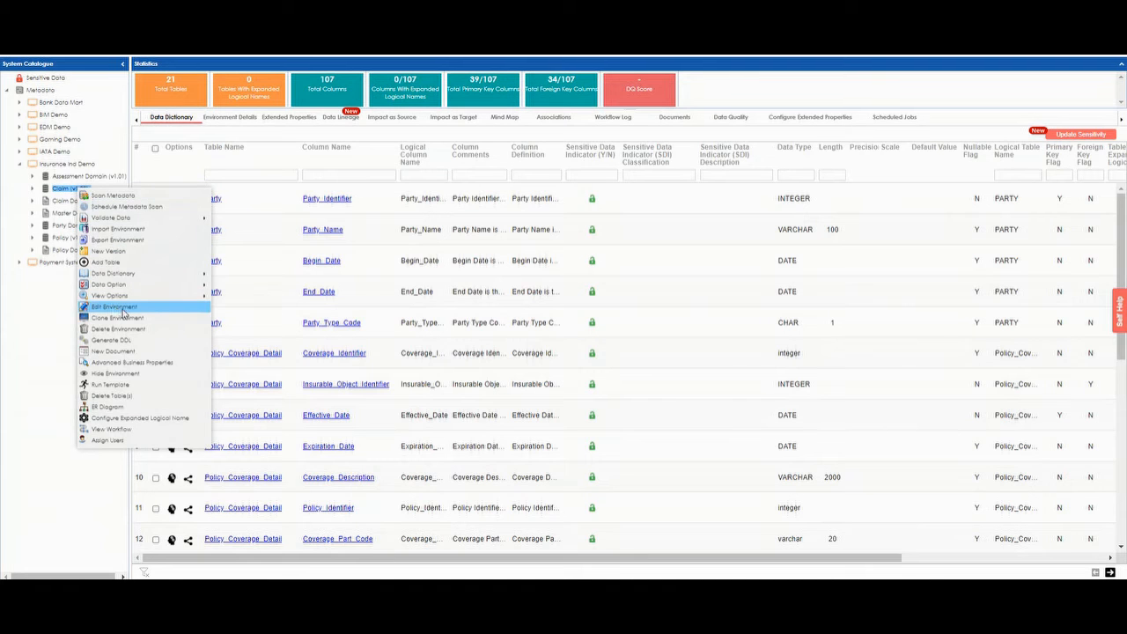
{"action": "left_click", "coordinate": [137, 346]}
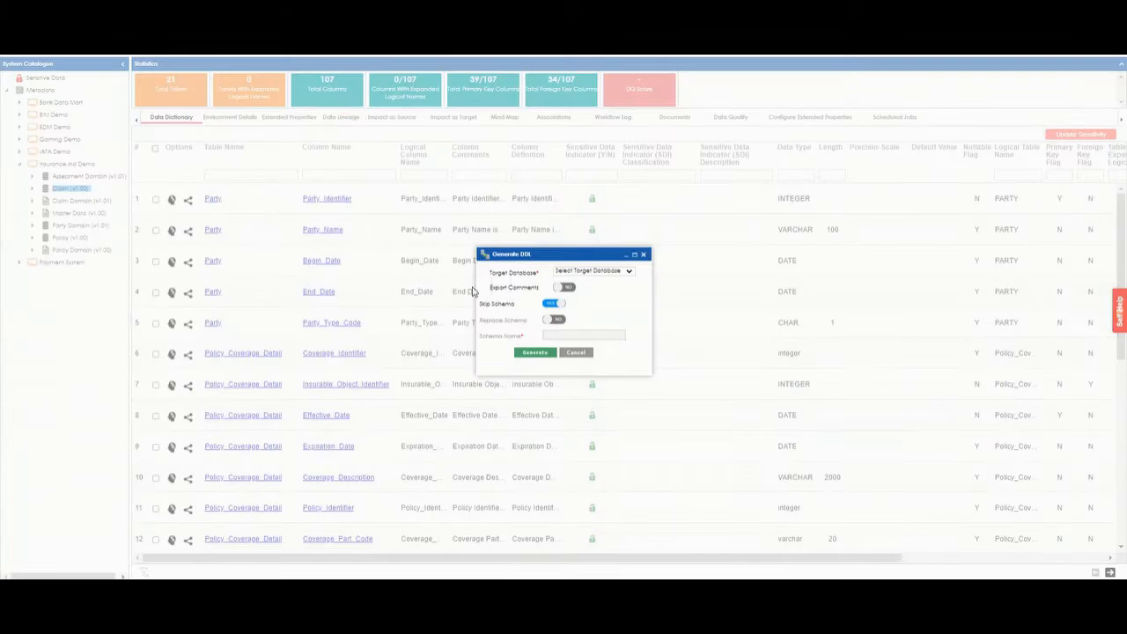
{"action": "left_click", "coordinate": [628, 271]}
{"action": "left_click", "coordinate": [607, 302]}
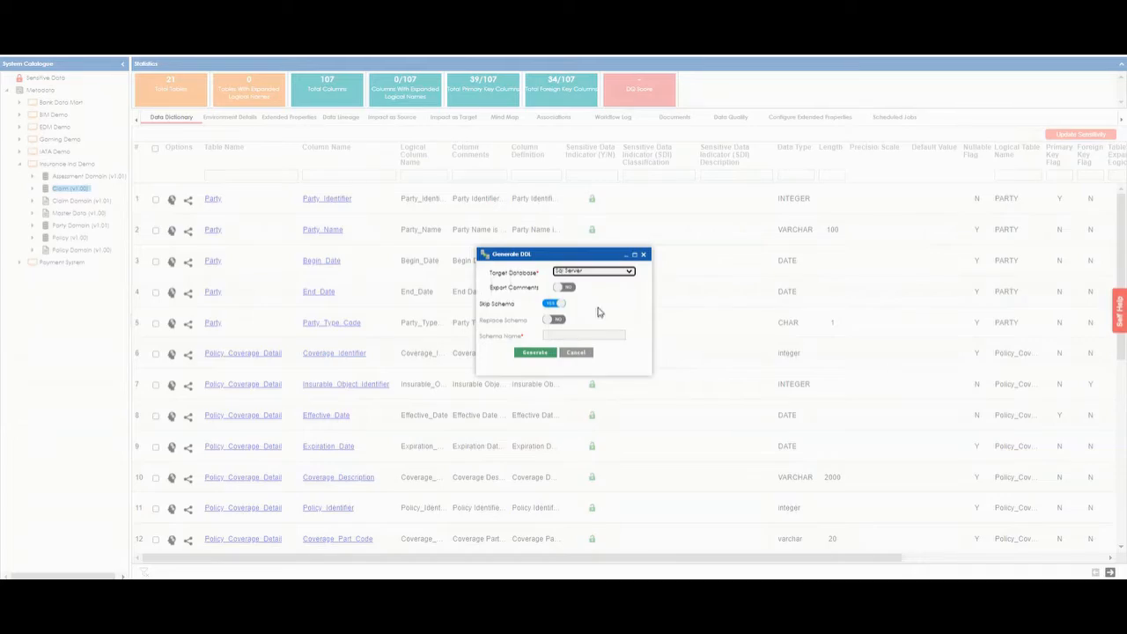
{"action": "left_click", "coordinate": [534, 352]}
Export the generated Claim DDL script to a file.
{"action": "mouse_move", "coordinate": [1120, 116]}
{"action": "left_mouse_down"}
{"action": "mouse_move", "coordinate": [1115, 525]}
{"action": "mouse_move", "coordinate": [1113, 97]}
{"action": "left_mouse_up"}
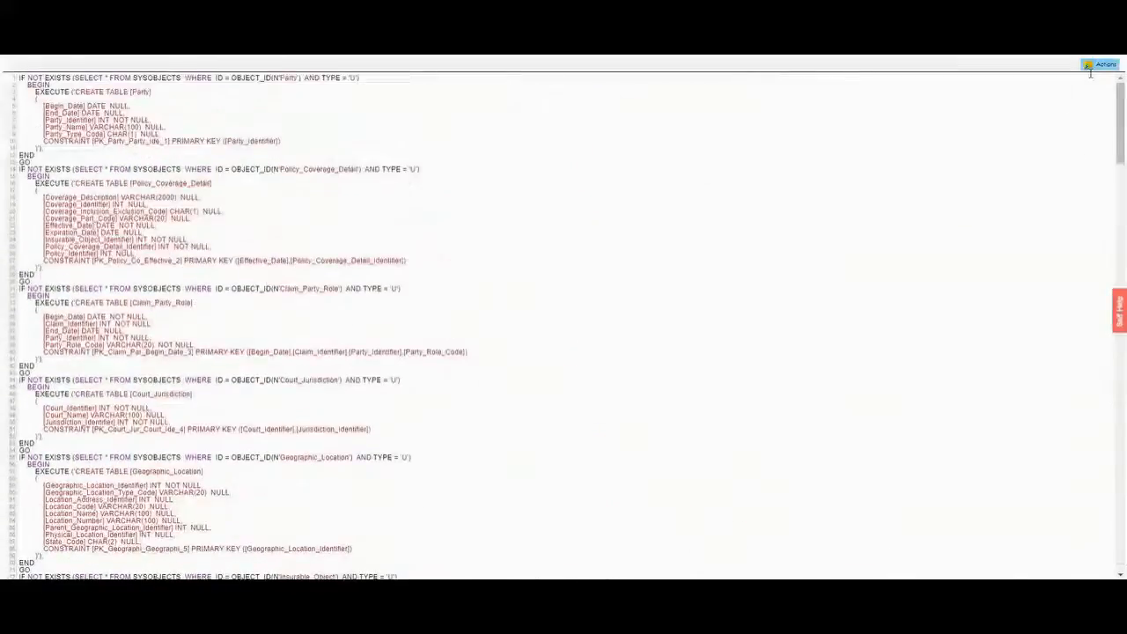
{"action": "left_click", "coordinate": [1100, 65]}
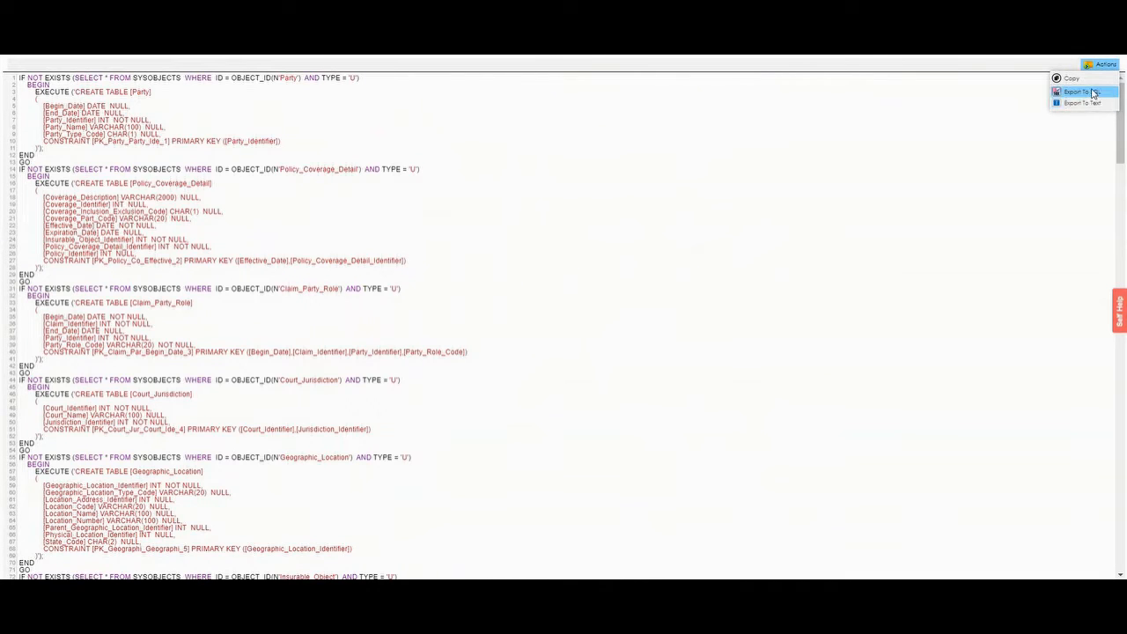
{"action": "left_click", "coordinate": [1081, 91]}
{"action": "left_click", "coordinate": [544, 290]}
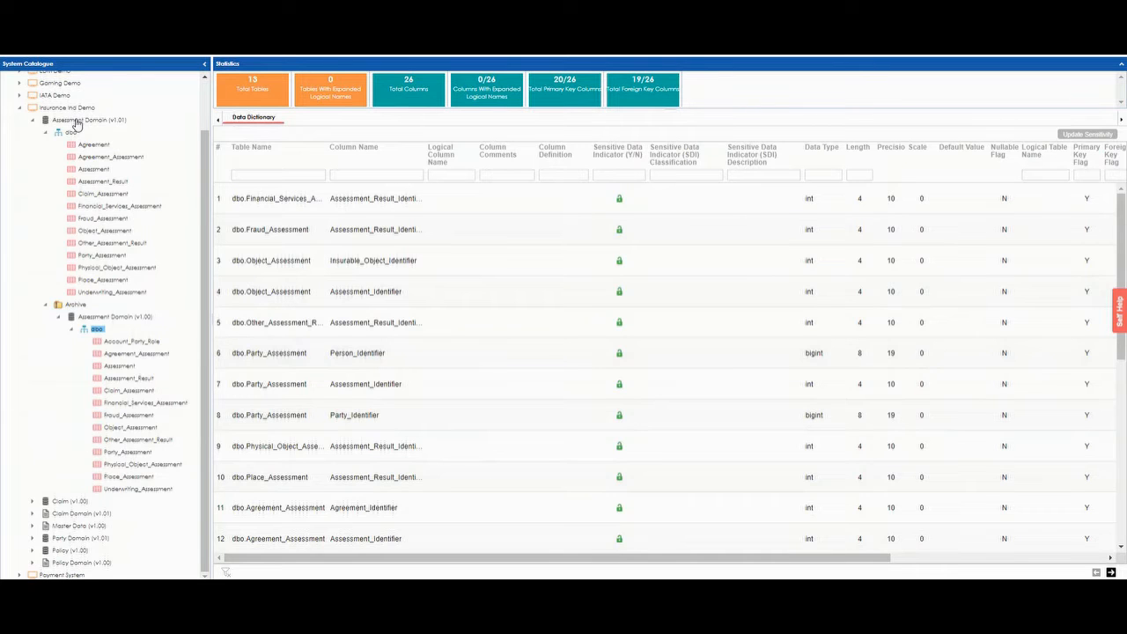
Compare the data dictionary of Assessment Domain (v1.01) with the archived Assessment Domain (v1.00).
{"action": "left_click", "coordinate": [77, 122]}
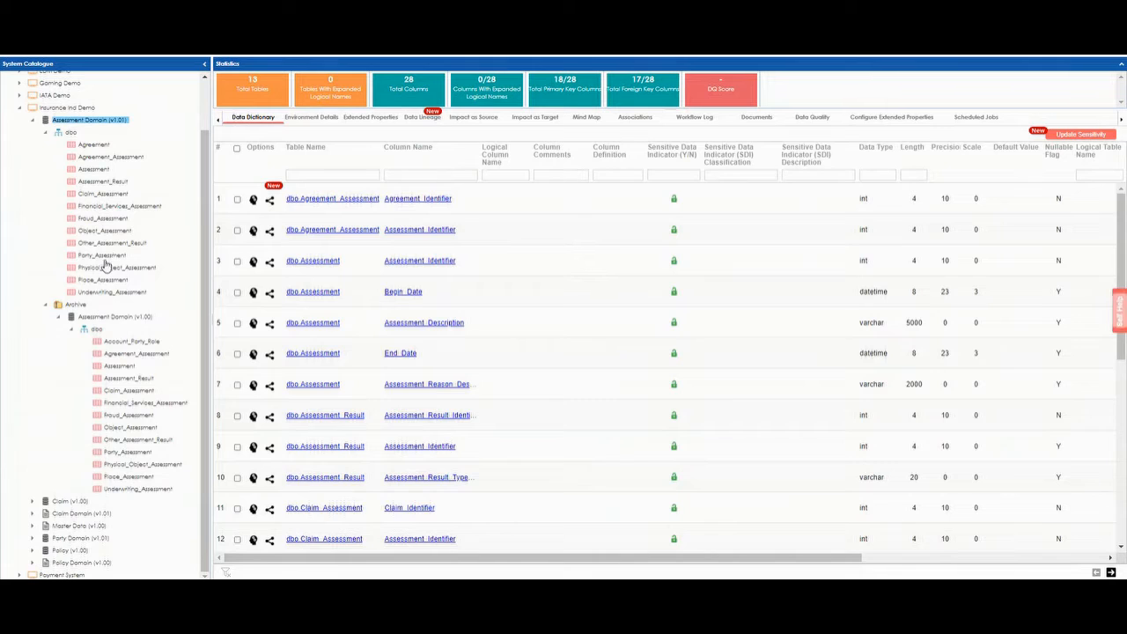
{"action": "left_click", "coordinate": [110, 317]}
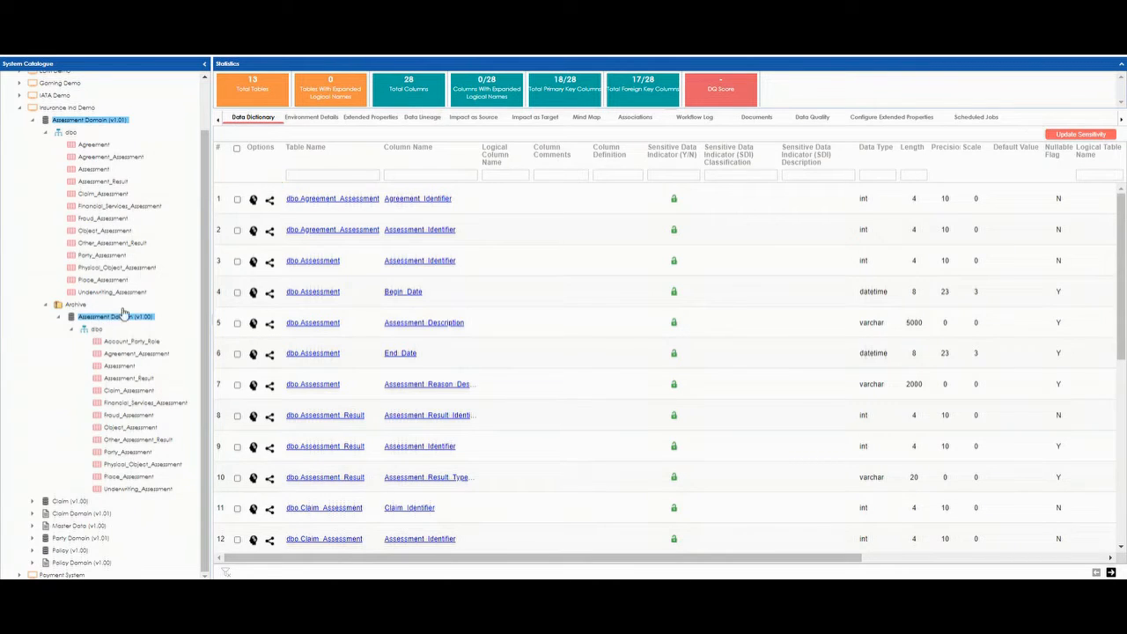
Compare the Assessment Domain (v1.01) and (v1.00) environments at table and column level and export the differences to the Excel file CompareEnvironments.
{"action": "right_click", "coordinate": [125, 123]}
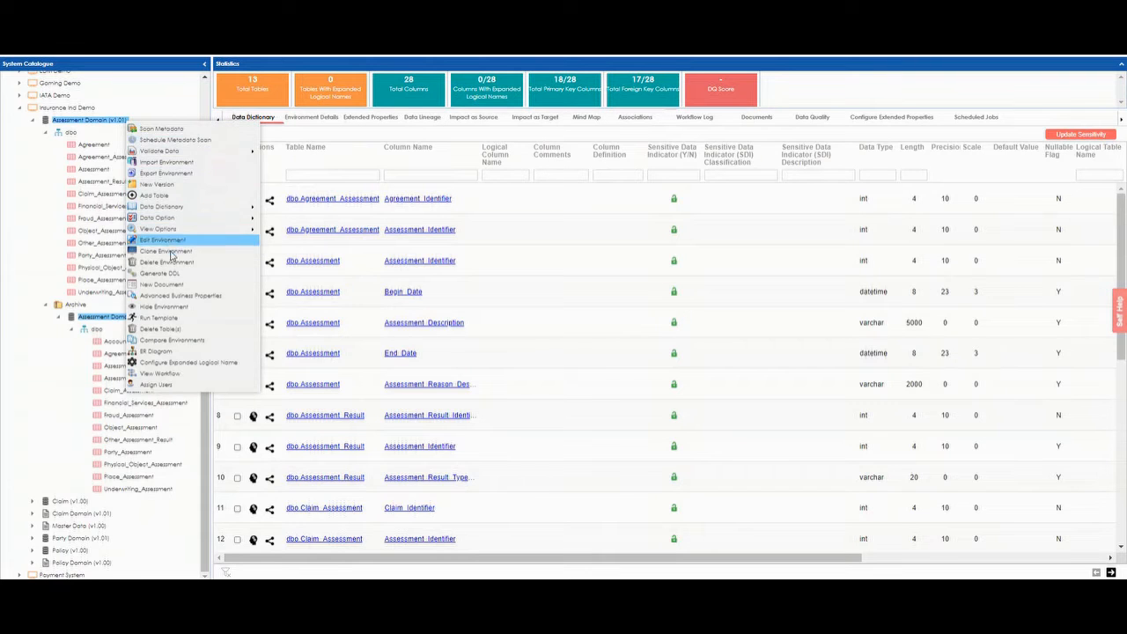
{"action": "left_click", "coordinate": [181, 340]}
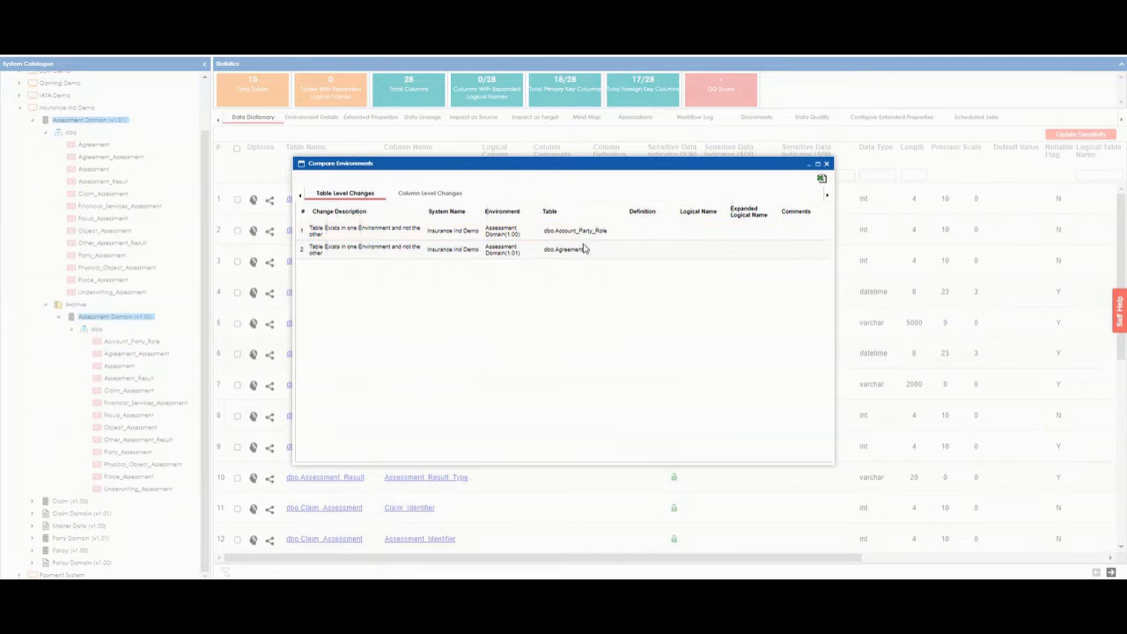
{"action": "left_click", "coordinate": [431, 201]}
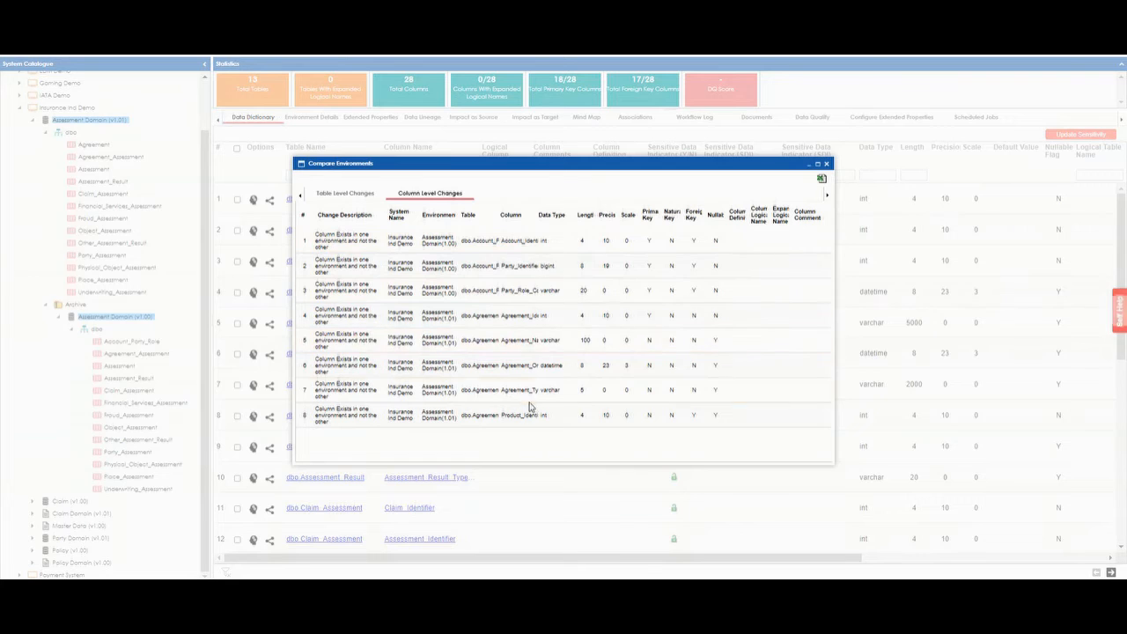
{"action": "left_click", "coordinate": [821, 179]}
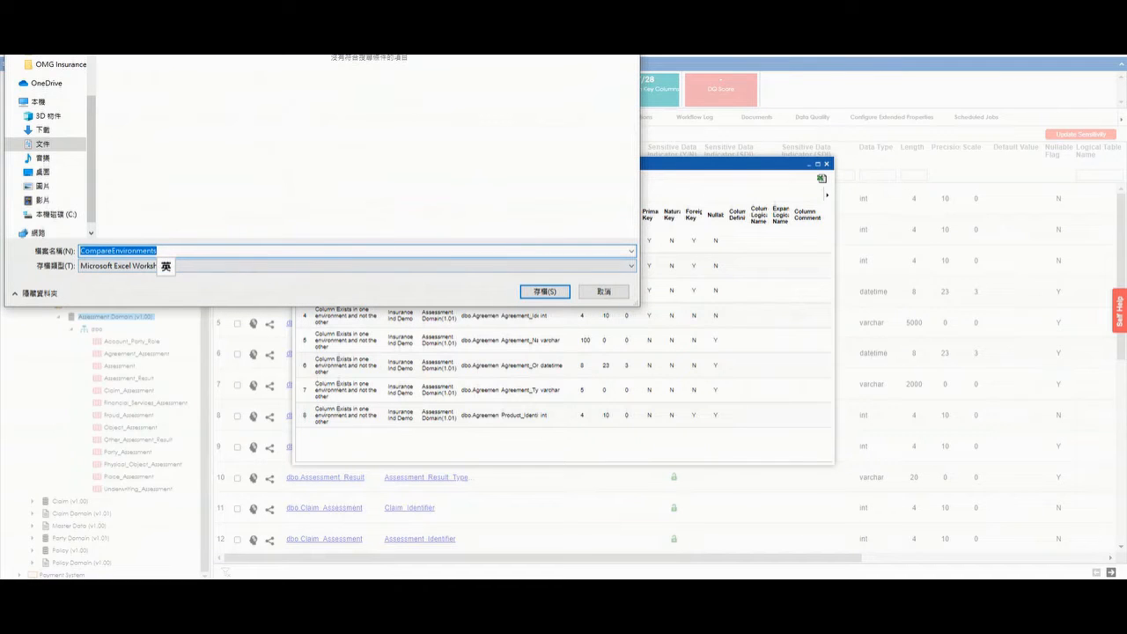
{"action": "left_click", "coordinate": [534, 291]}
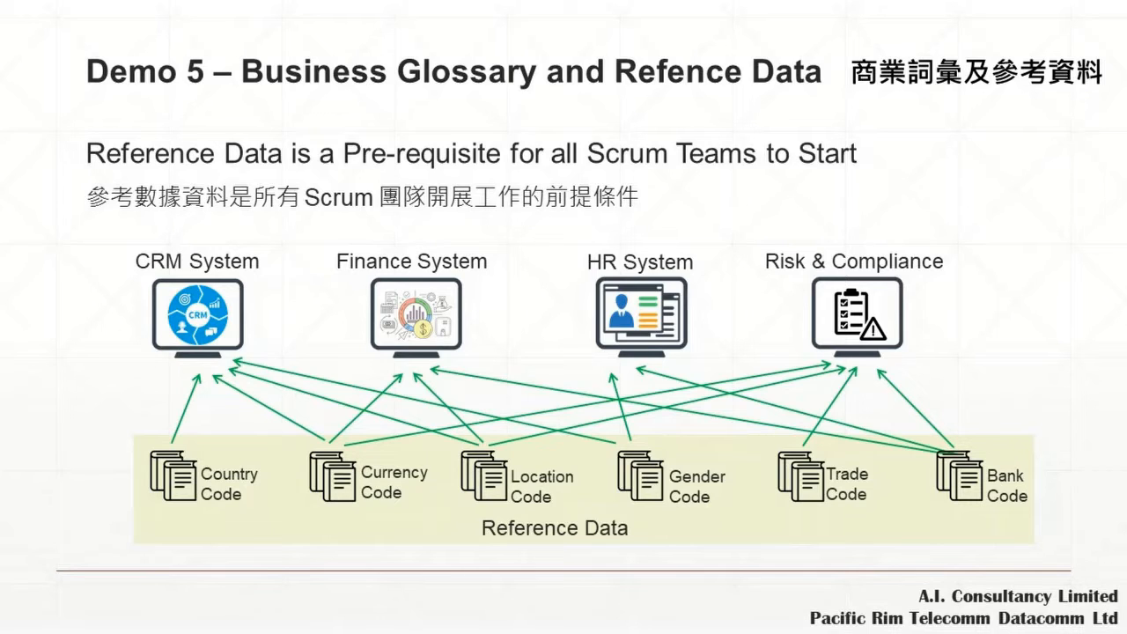
{"action": "key", "text": "Right"}
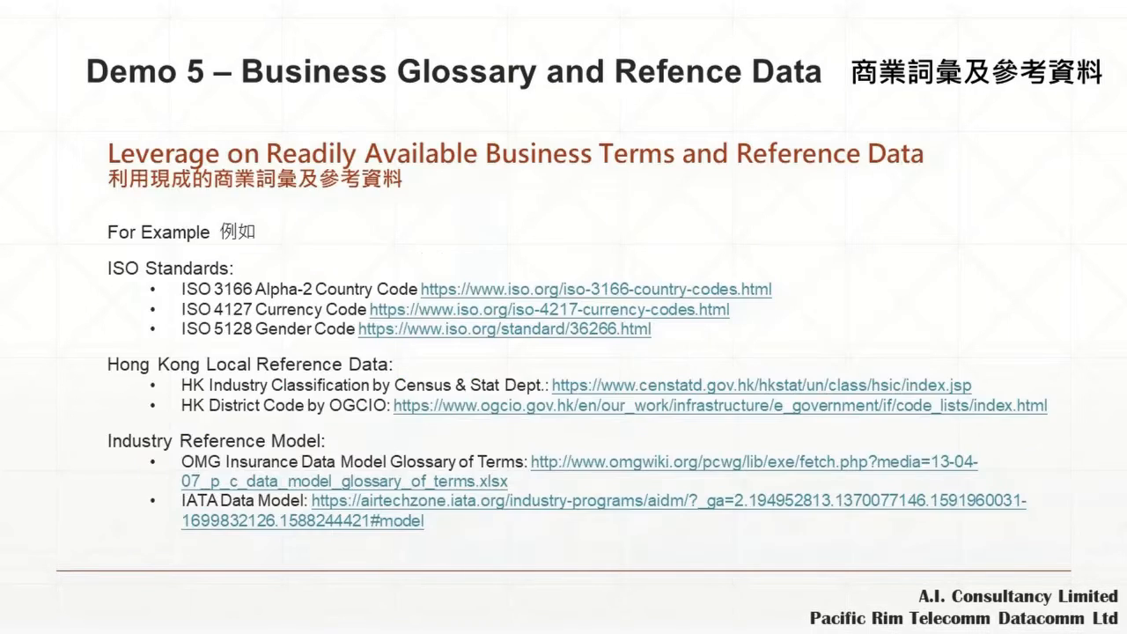